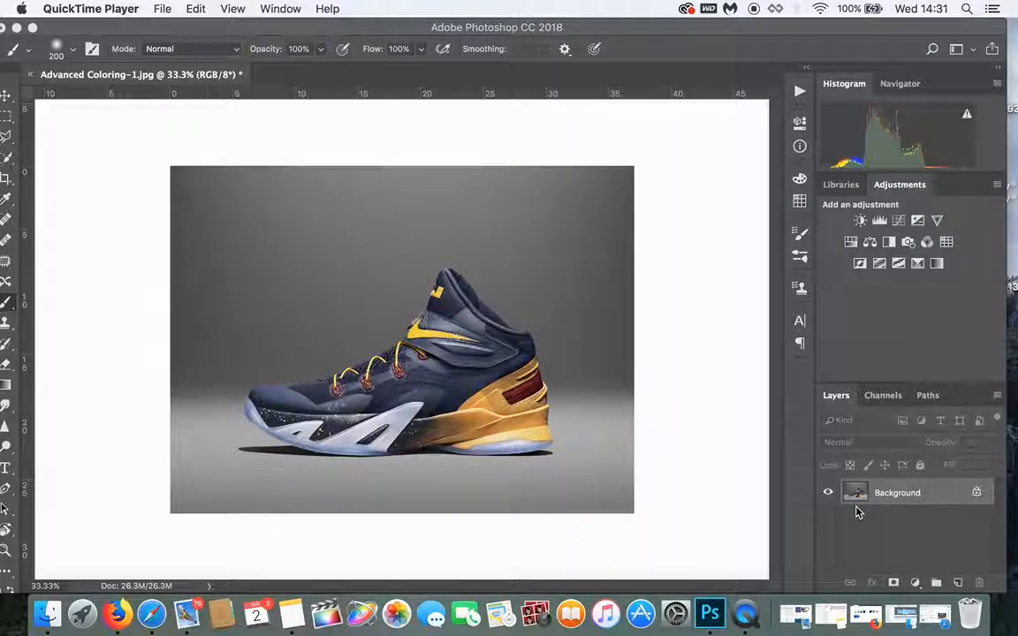
- Duplicate the Background layer and make the copy, Layer 1, the active layer
click(923, 500)
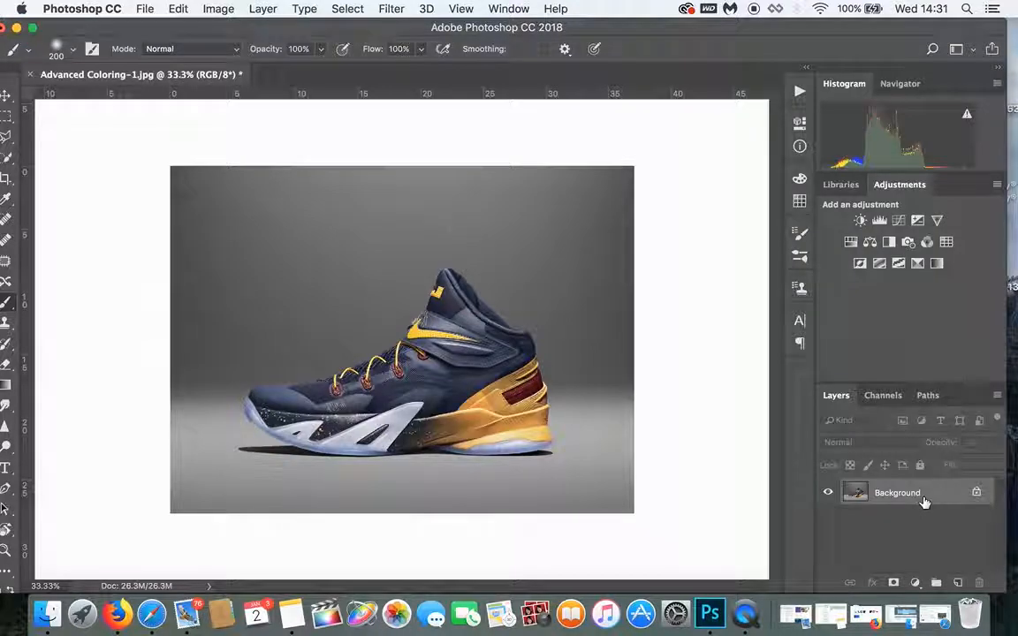
key(super+j)
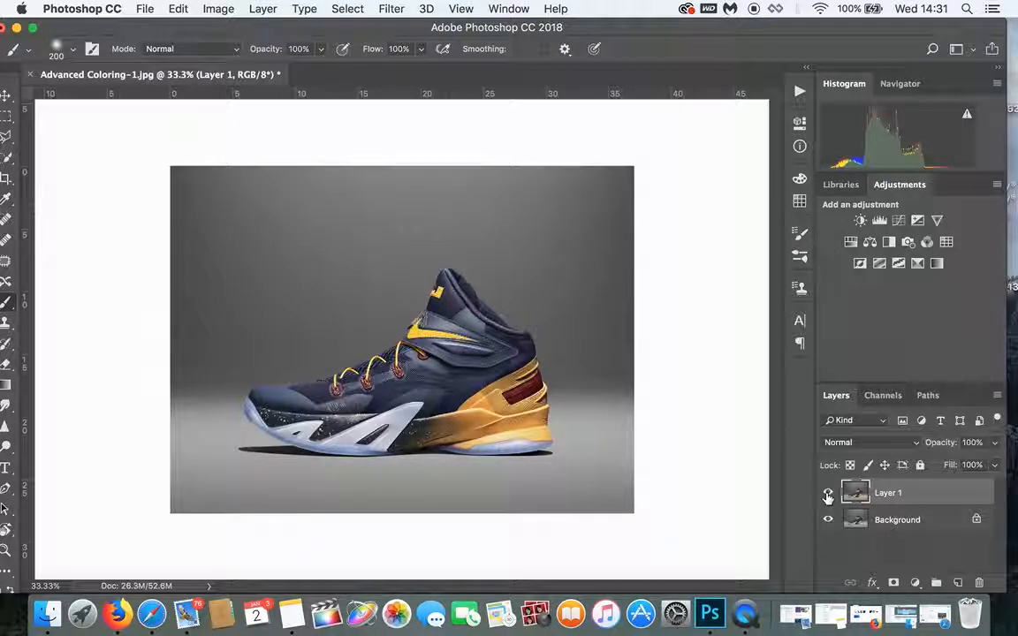
click(914, 519)
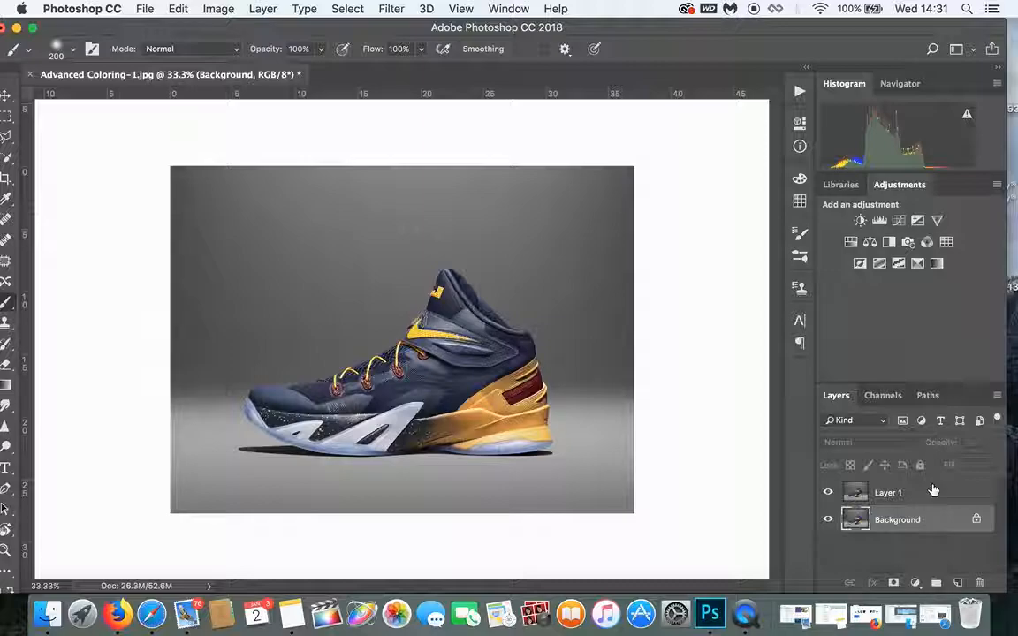
click(918, 493)
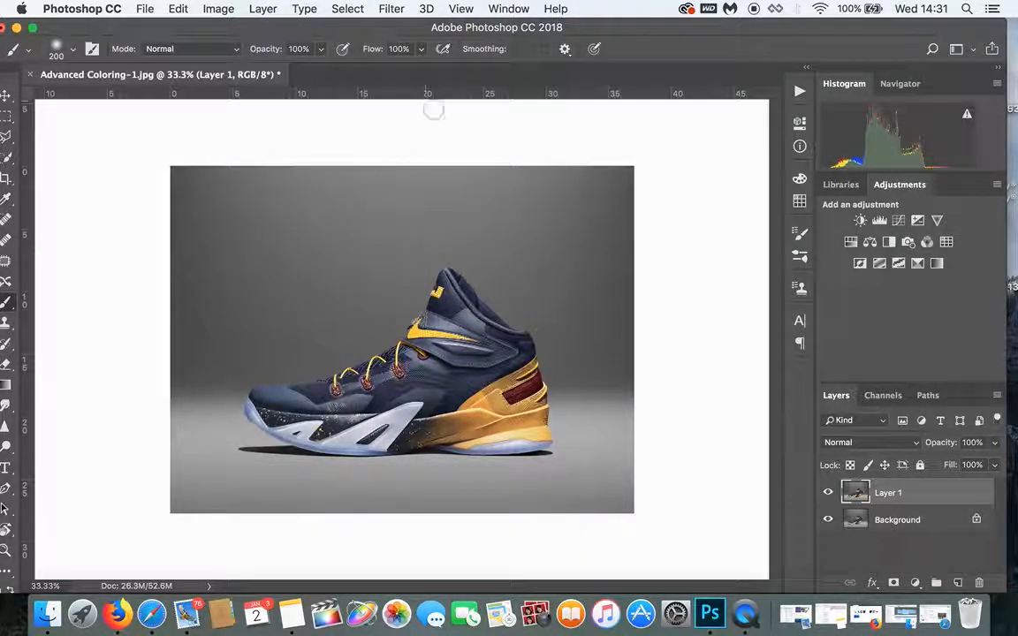
- Select the shoe's gold areas with Color Range, sampling the heel colour at a fuzziness of 197
click(356, 10)
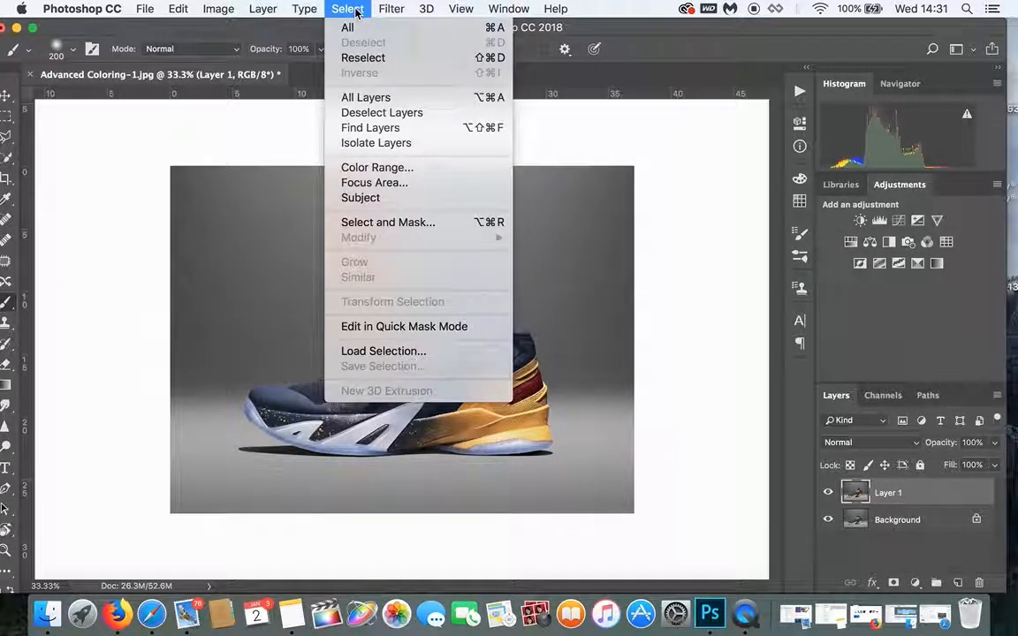
click(371, 168)
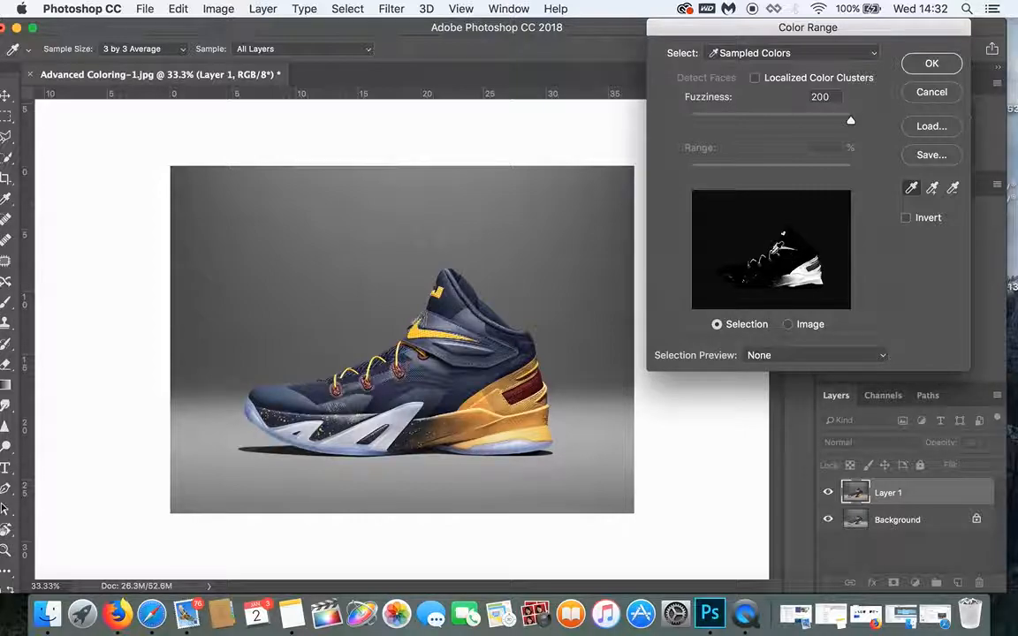
drag(853, 120, 782, 123)
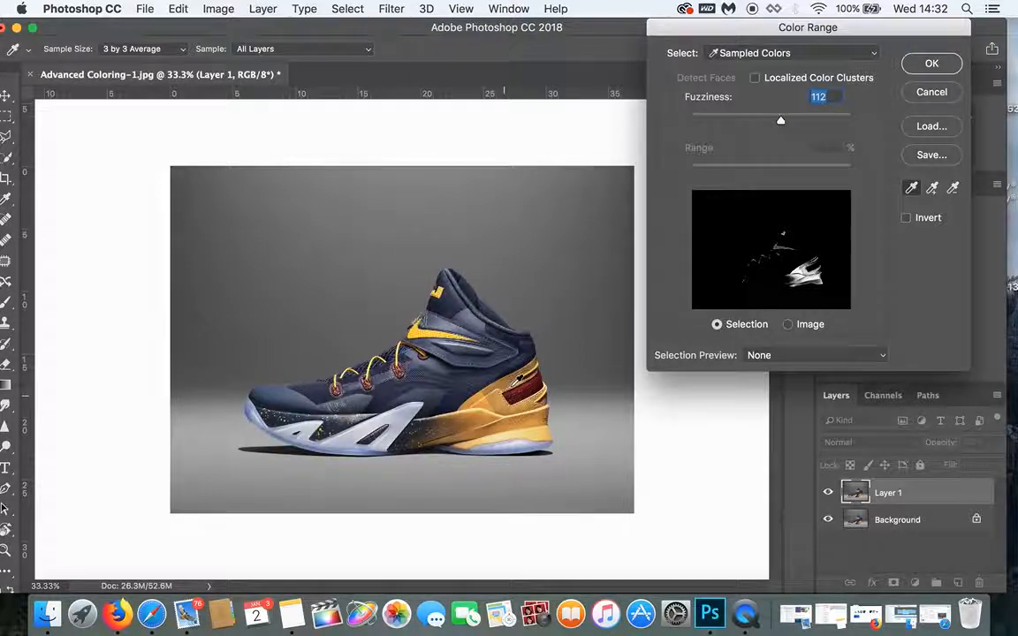
click(487, 403)
drag(781, 124, 843, 119)
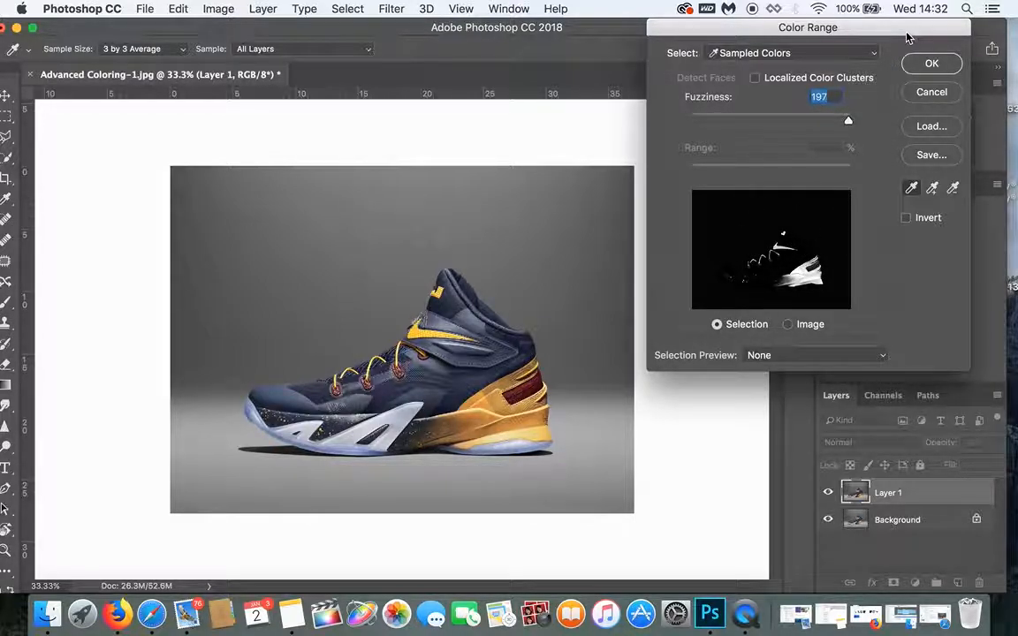
click(931, 67)
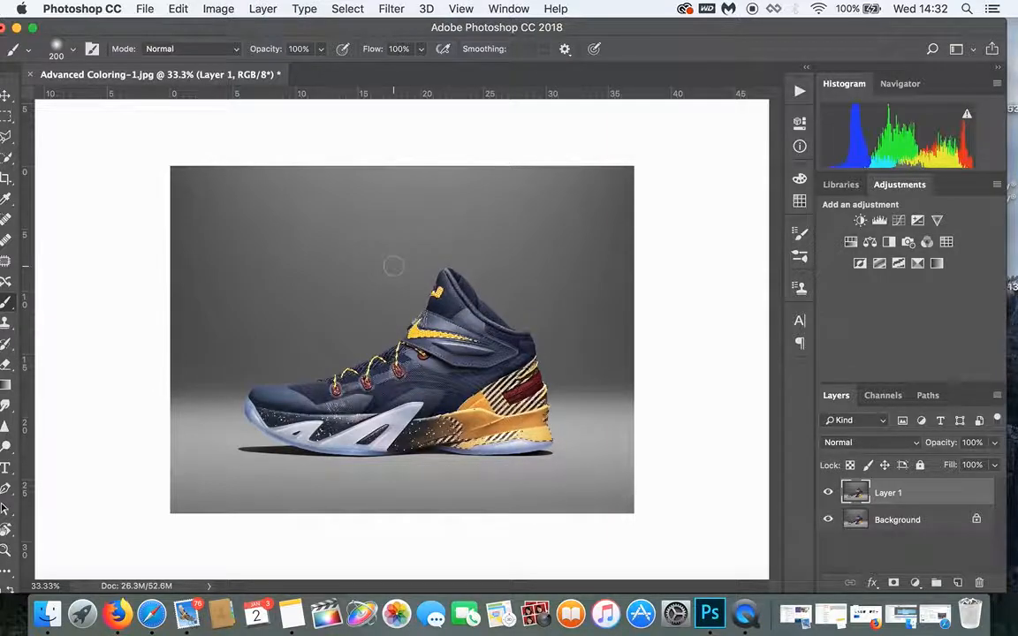
- Set the foreground colour to a bright pinkish red
click(799, 179)
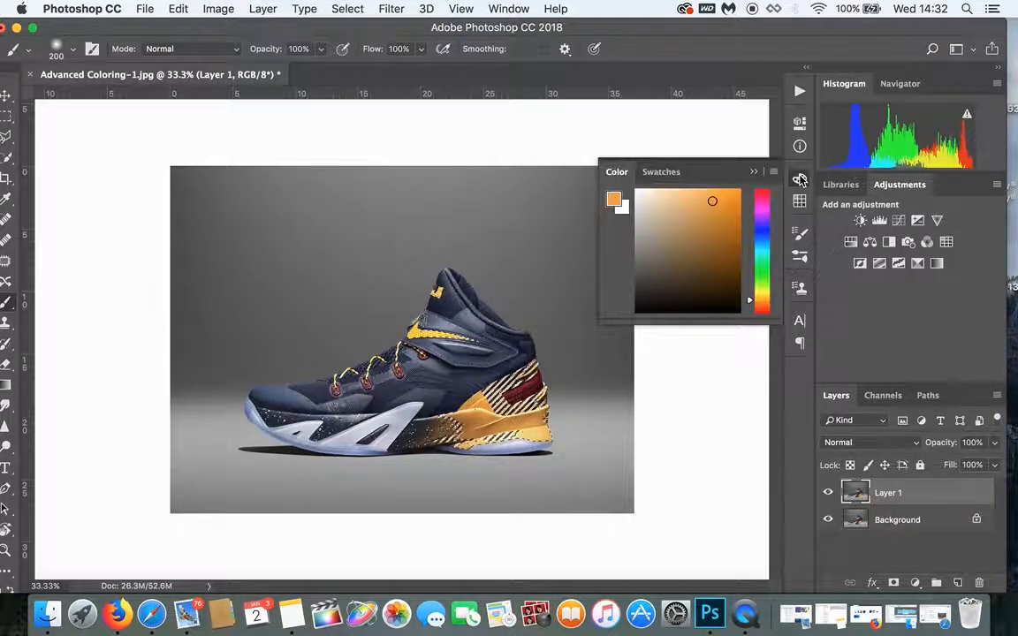
click(761, 203)
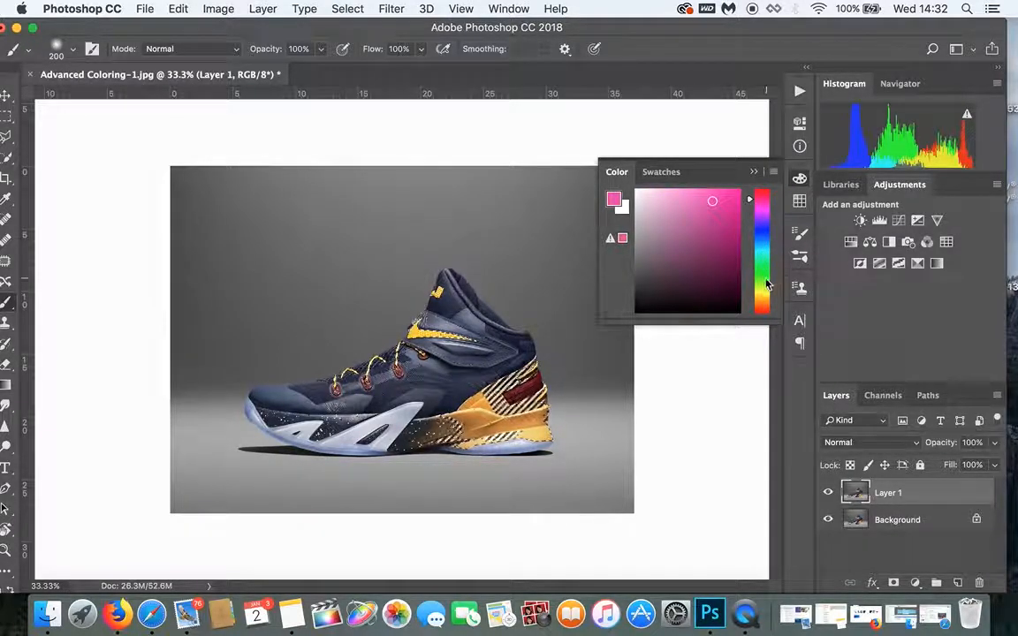
click(765, 284)
click(768, 198)
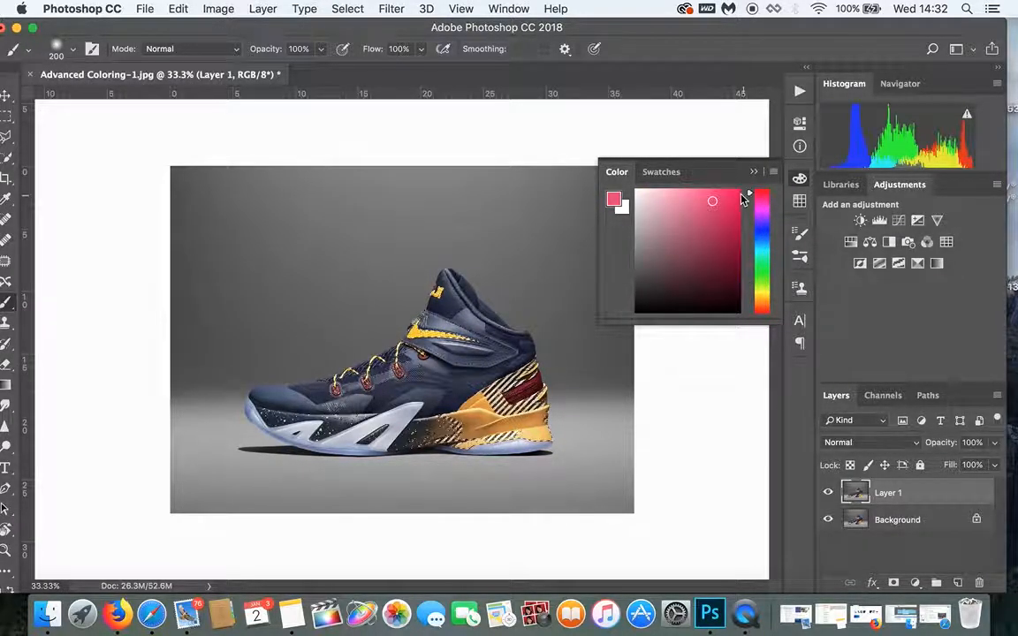
click(735, 197)
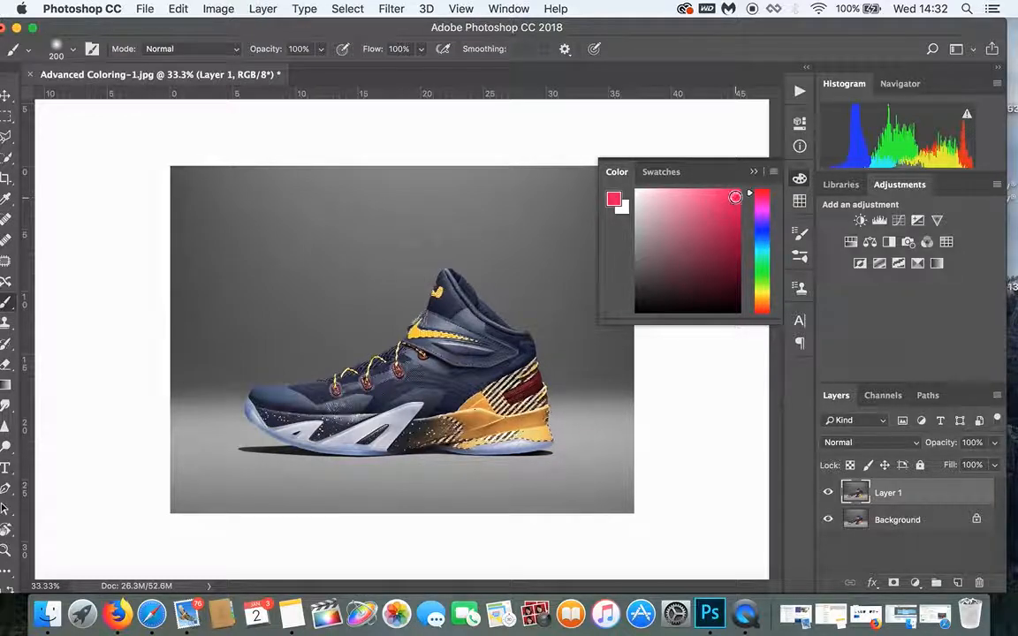
click(752, 171)
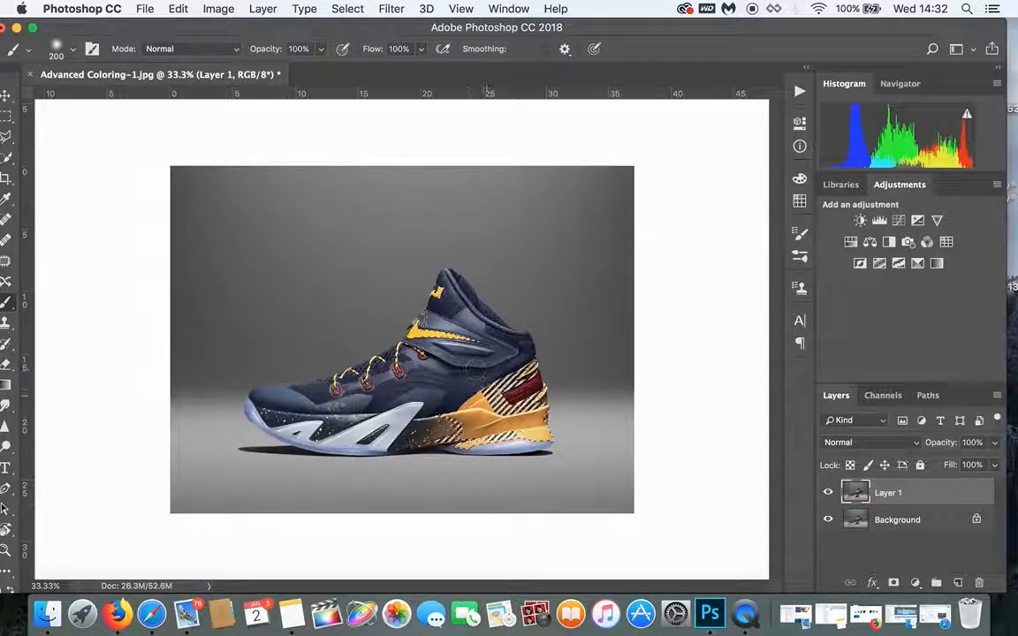
- Paint the selected gold heel, swoosh, laces and tongue logo pinkish red on Layer 1, and clear the selection
mouse_move(481, 403)
mouse_down()
mouse_move(450, 425)
mouse_move(533, 411)
mouse_up()
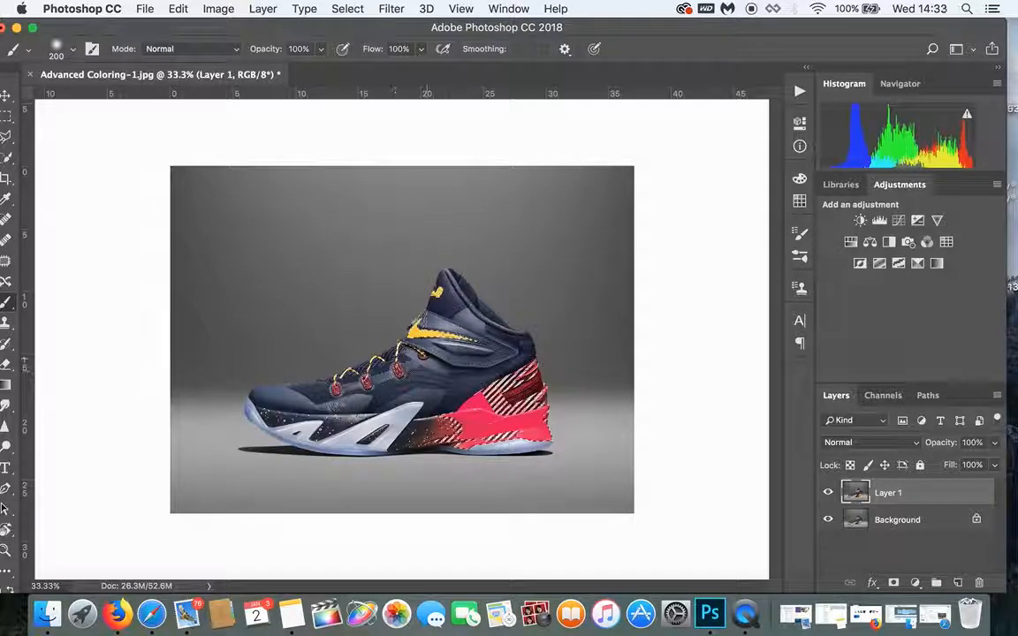
drag(472, 336, 415, 334)
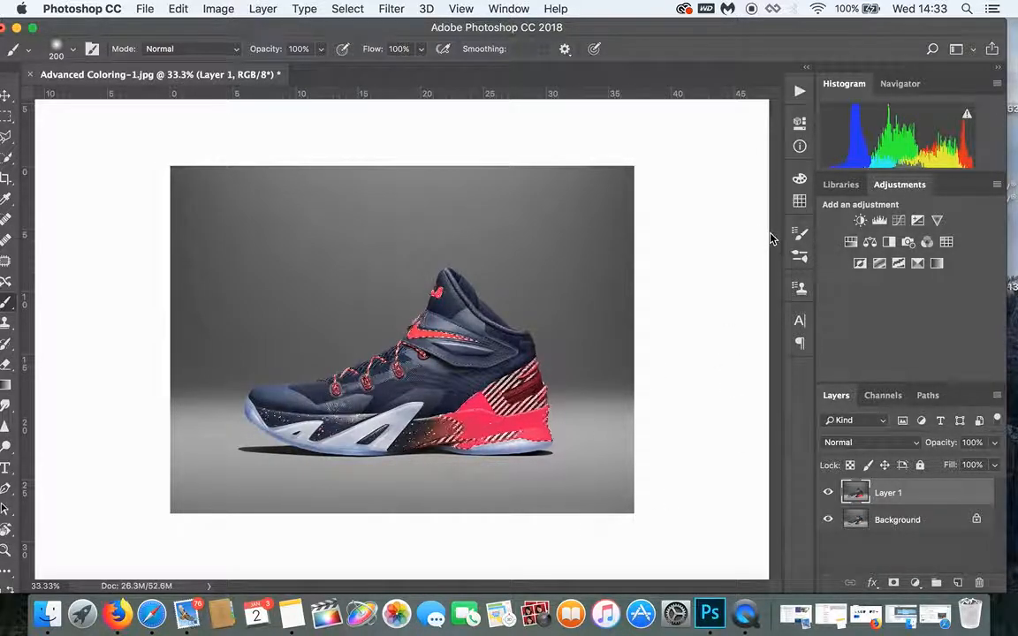
key(super+d)
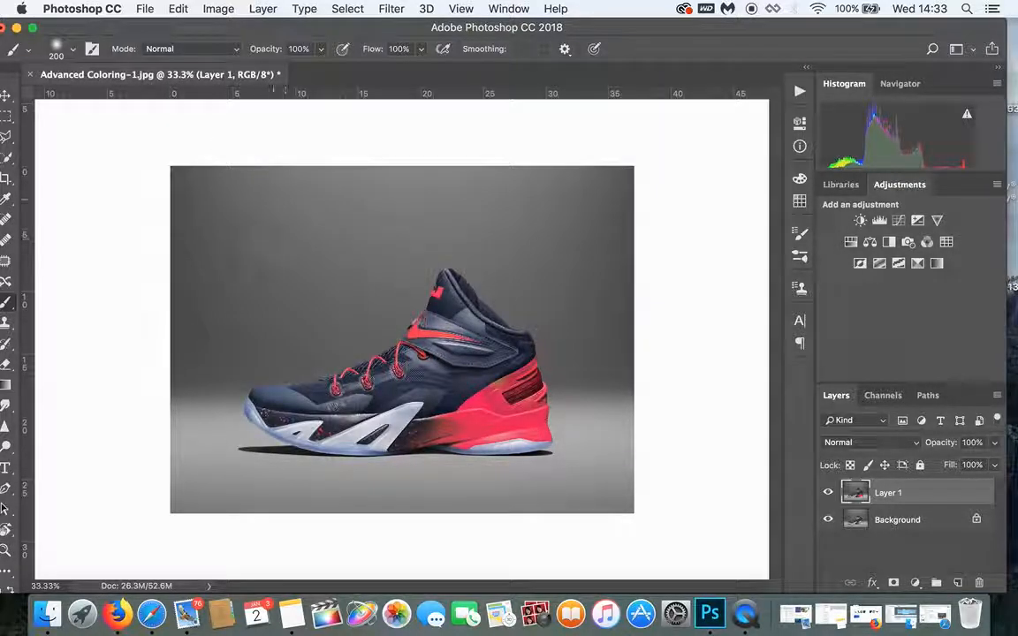
- Restore the last selection, paint another red coat over the heel, and deselect
click(350, 9)
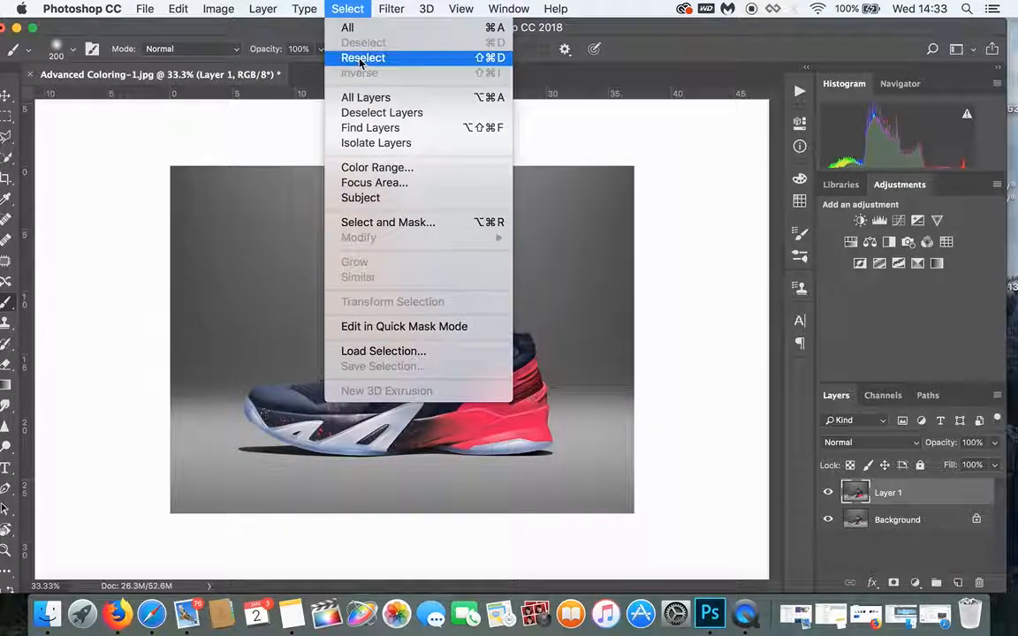
click(361, 56)
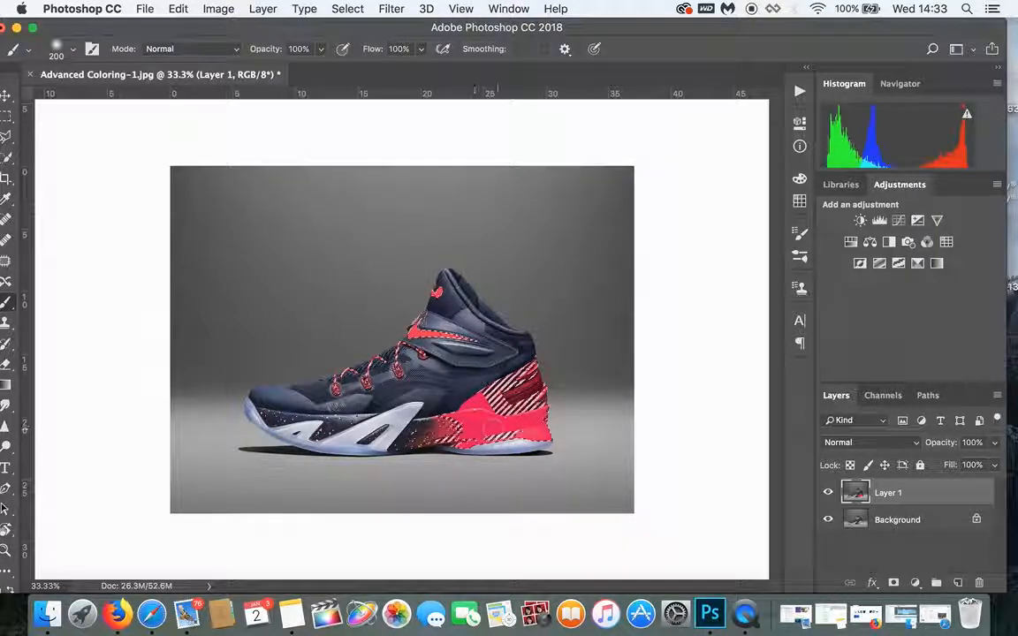
key(super+d)
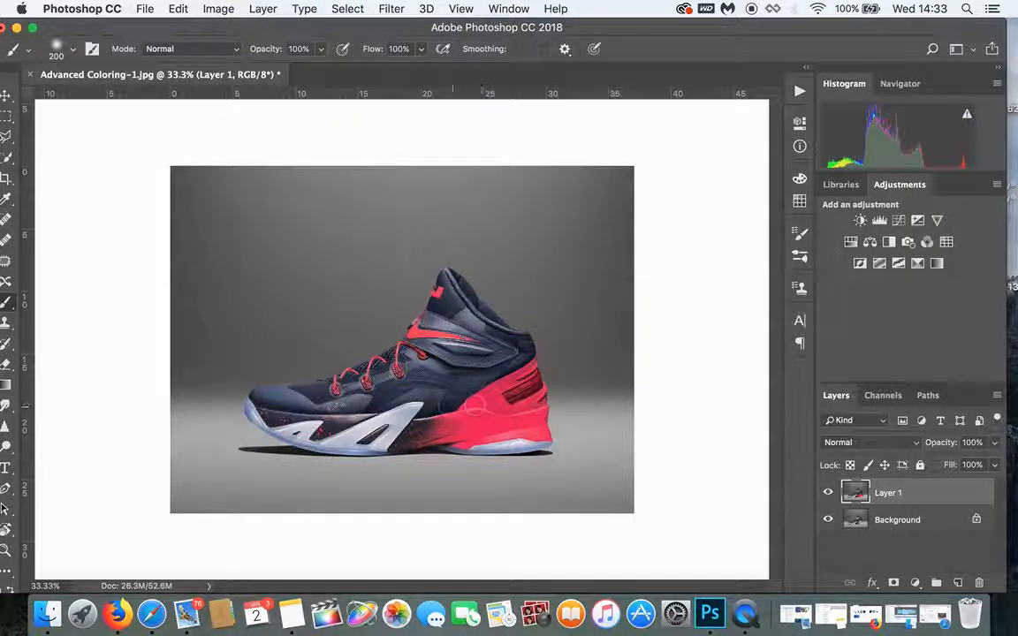
- Try the Color blend mode and an opacity adjustment on Layer 1, returning its blend mode to Normal
click(887, 444)
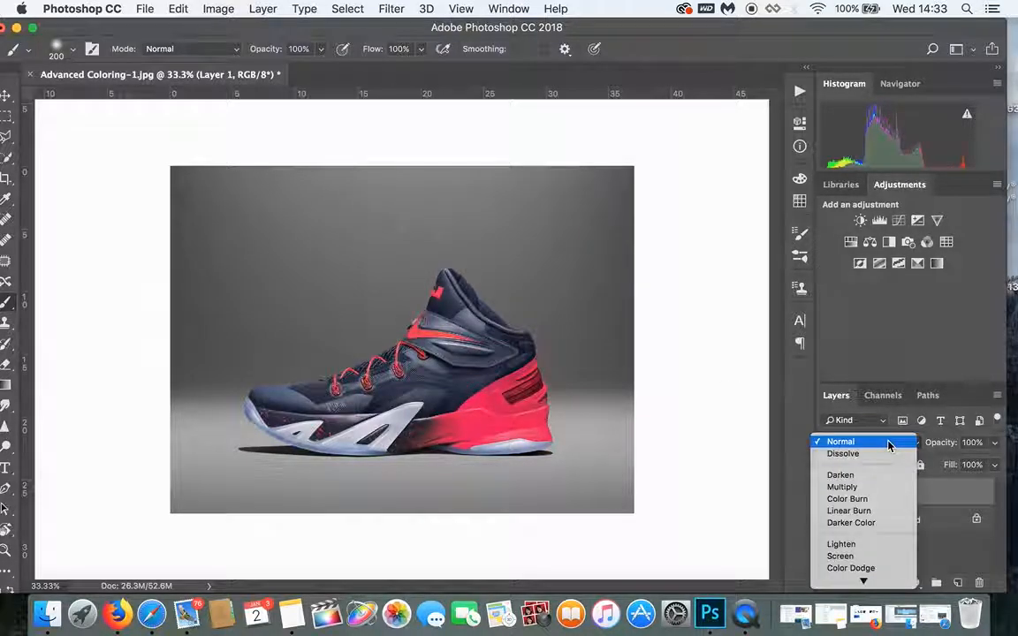
click(888, 443)
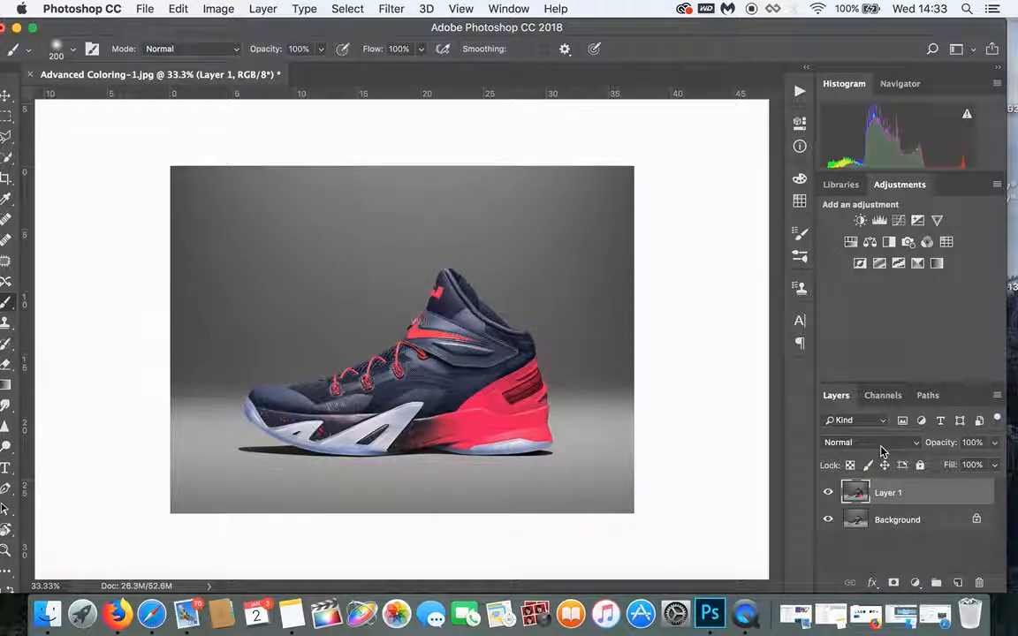
click(881, 445)
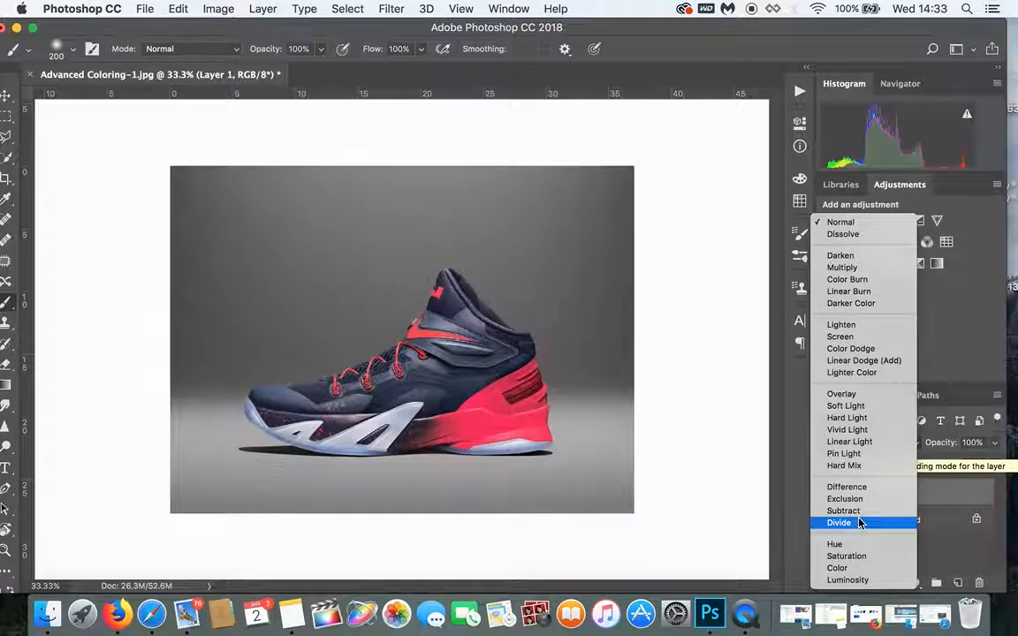
click(835, 568)
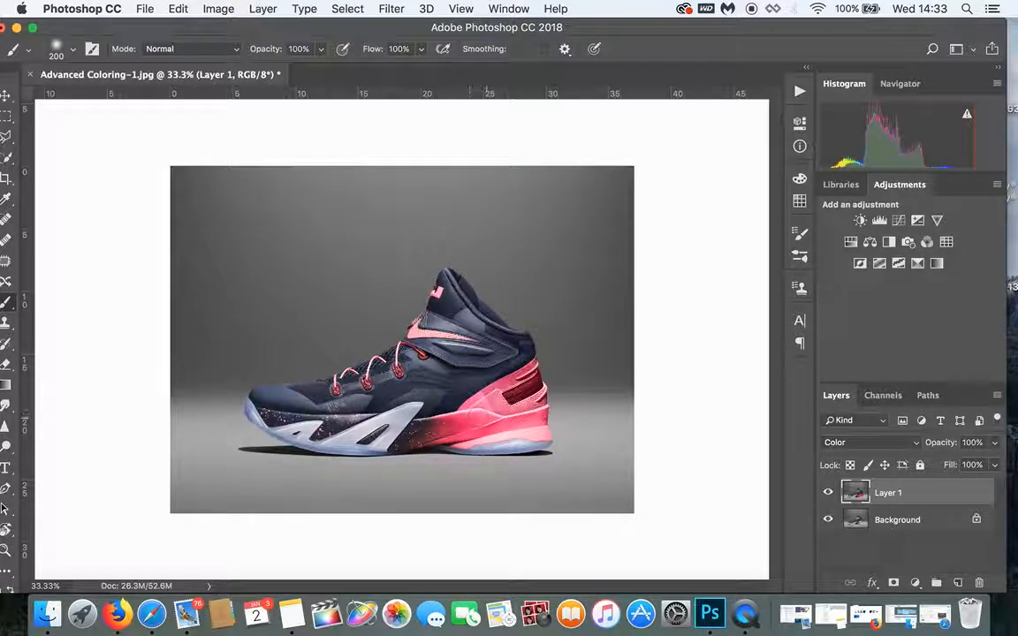
click(880, 448)
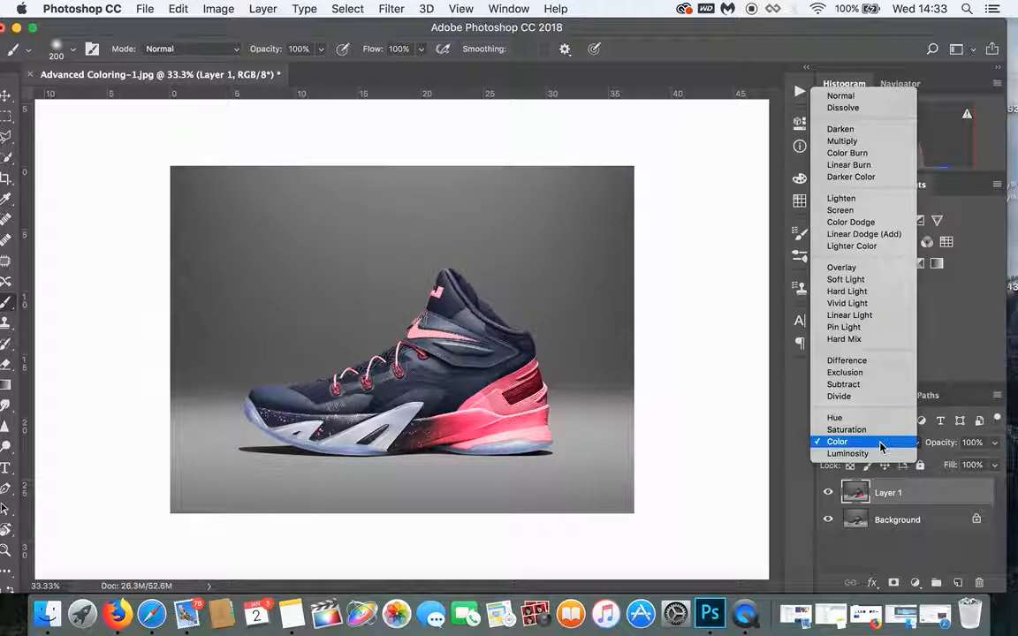
click(857, 97)
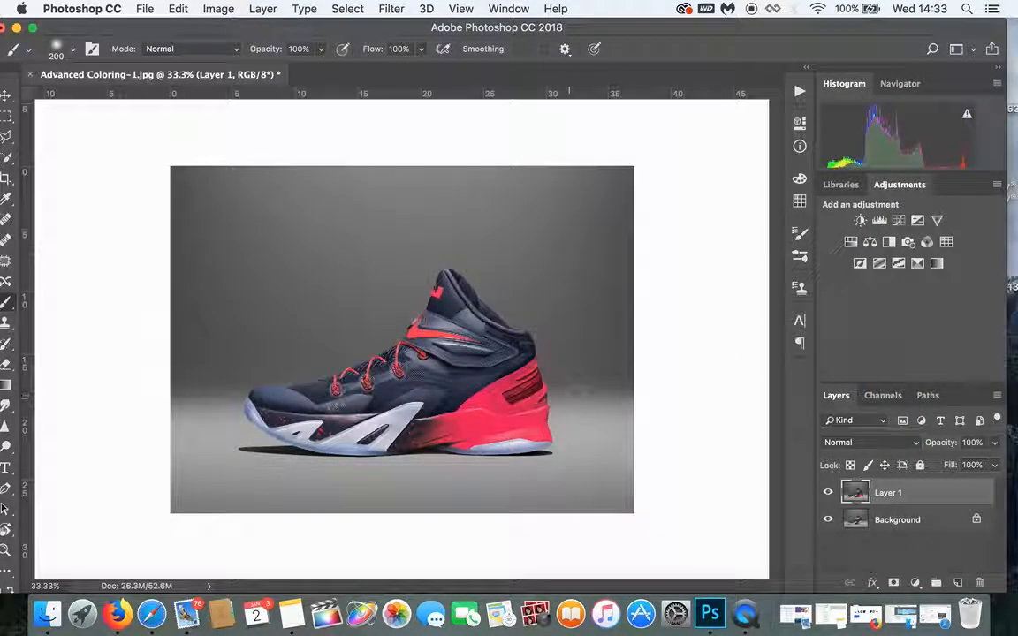
click(994, 443)
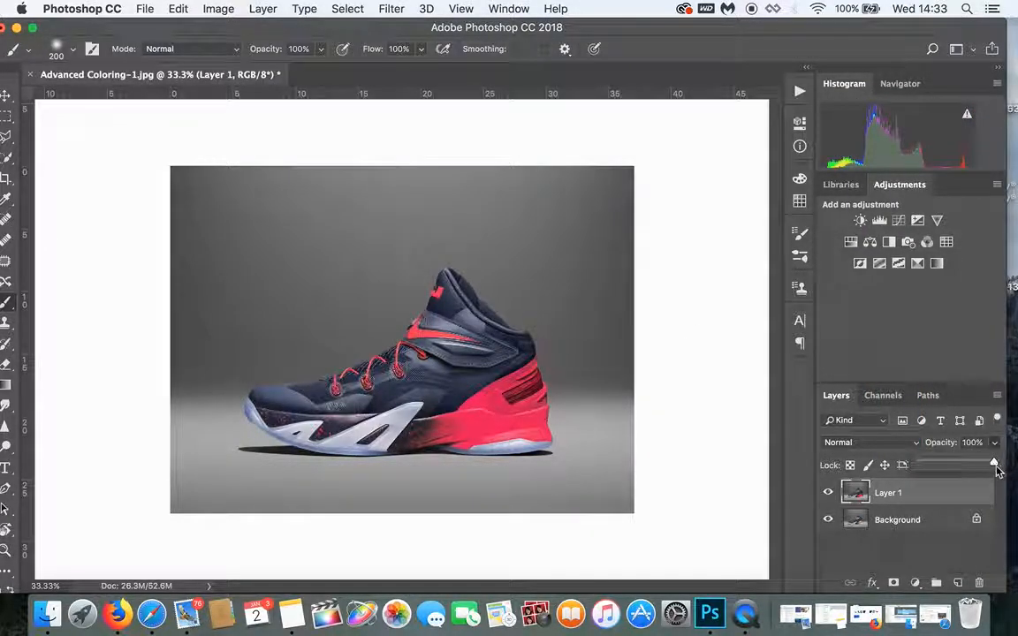
mouse_move(993, 462)
mouse_down()
mouse_move(931, 465)
mouse_move(992, 461)
mouse_up()
- Hide Layer 1 and duplicate the Background layer again
click(829, 492)
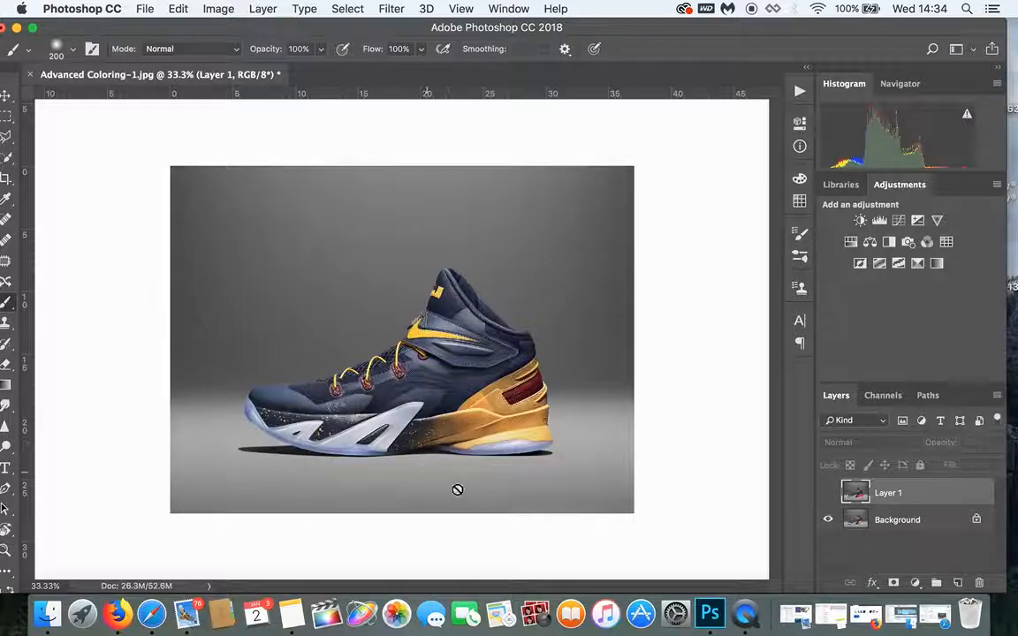
click(924, 521)
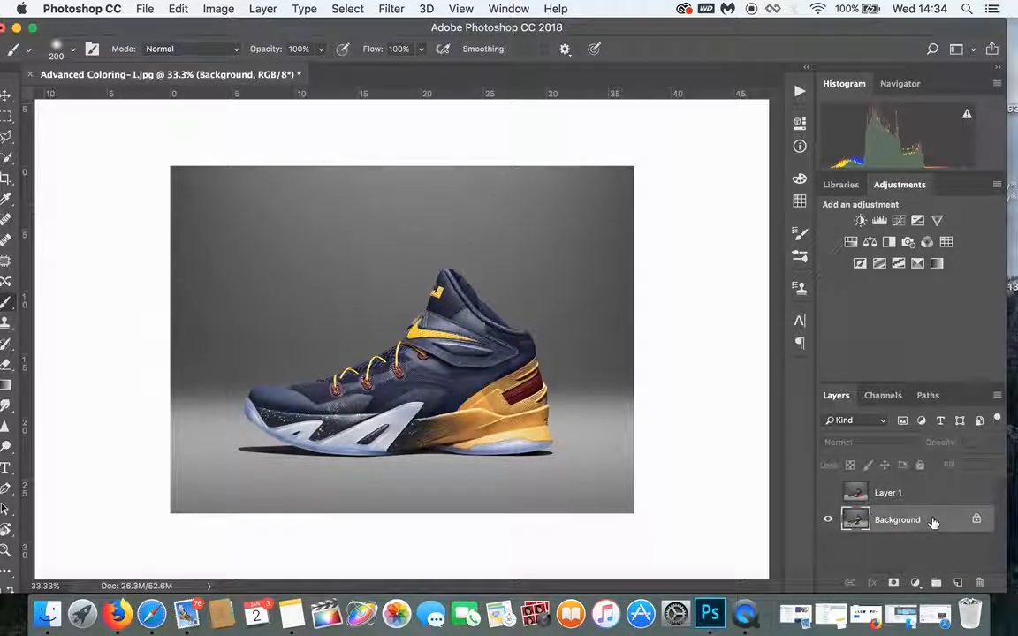
key(super+j)
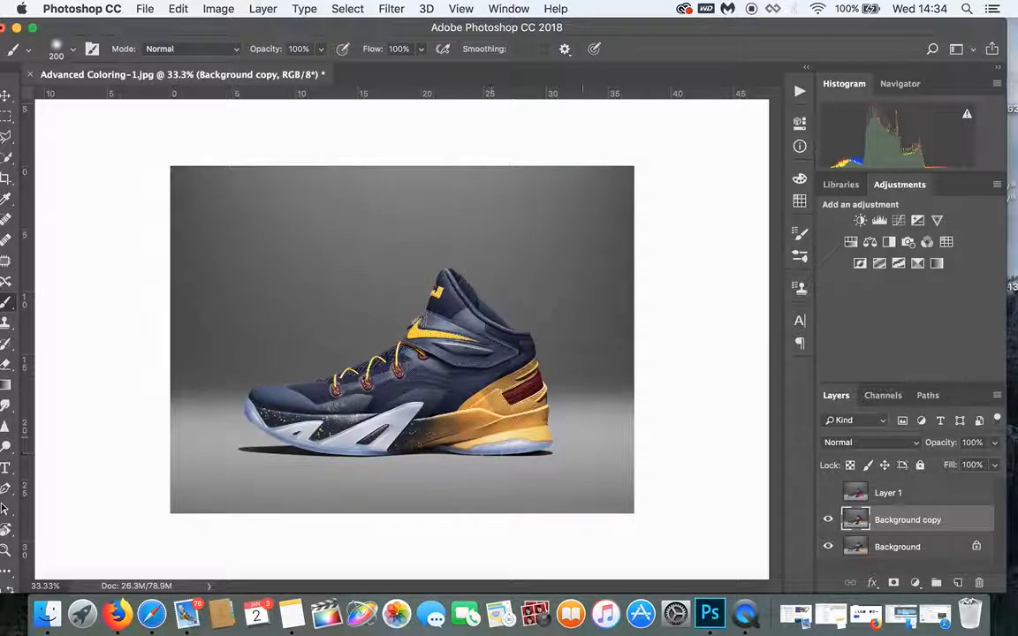
- Add a Hue/Saturation adjustment above the Background copy and set Yellows to Hue -94, Saturation -1 and Lightness +20
click(850, 244)
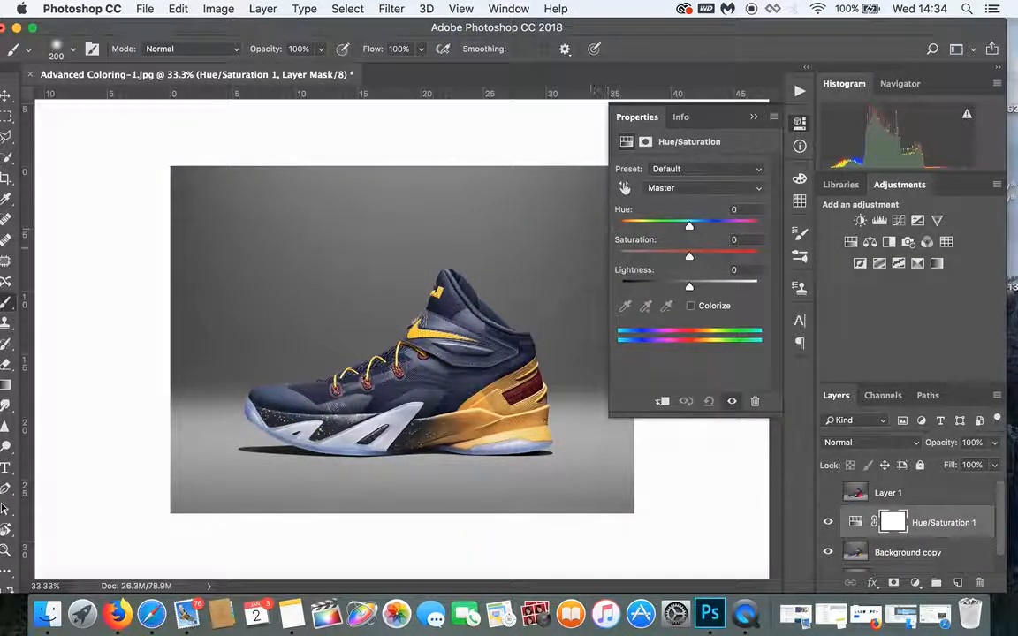
click(729, 188)
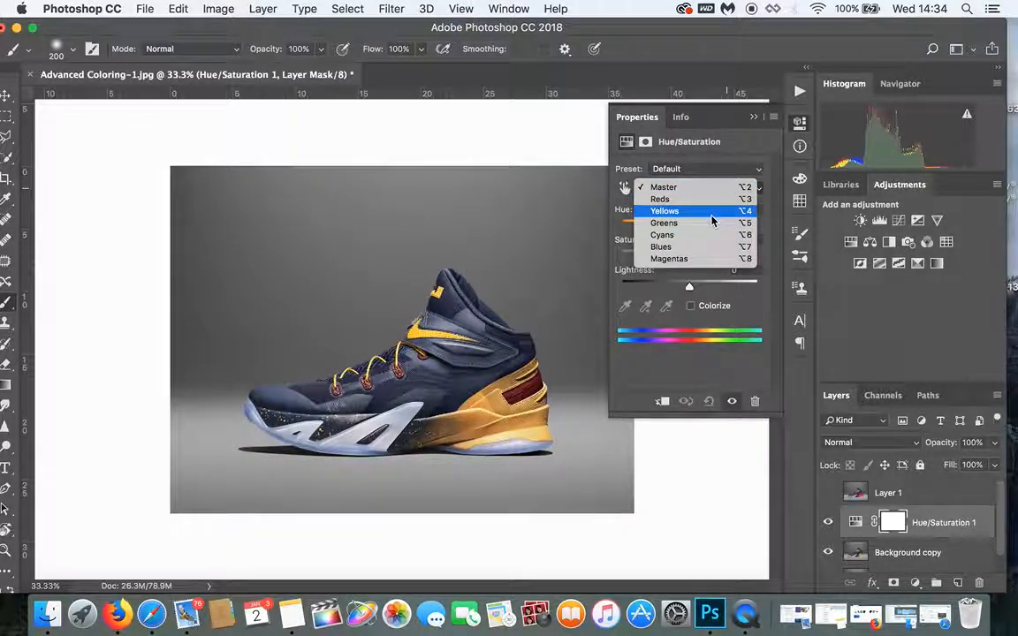
click(707, 212)
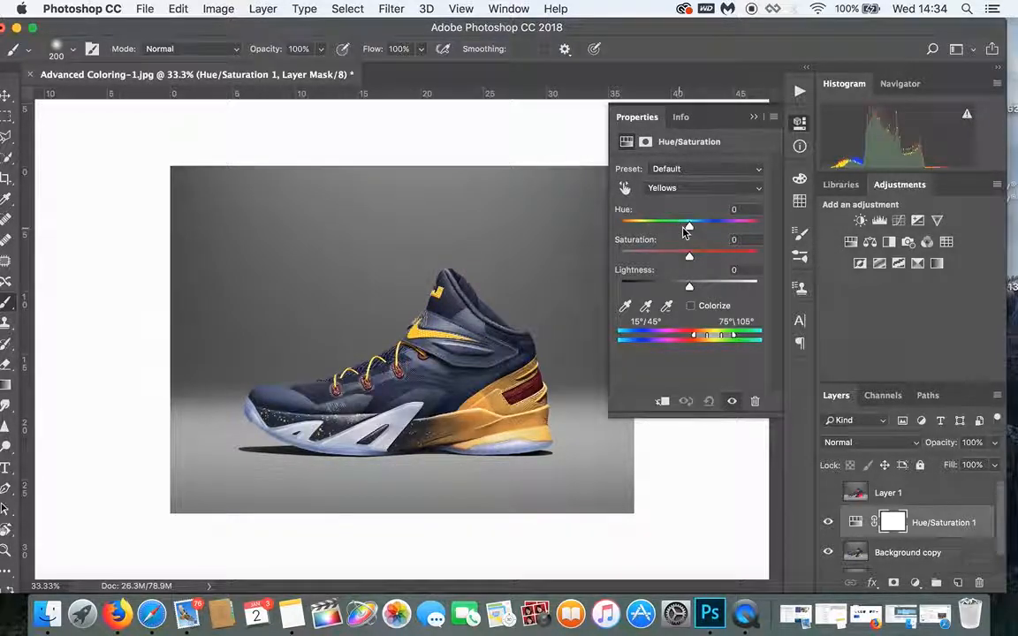
drag(690, 230, 644, 228)
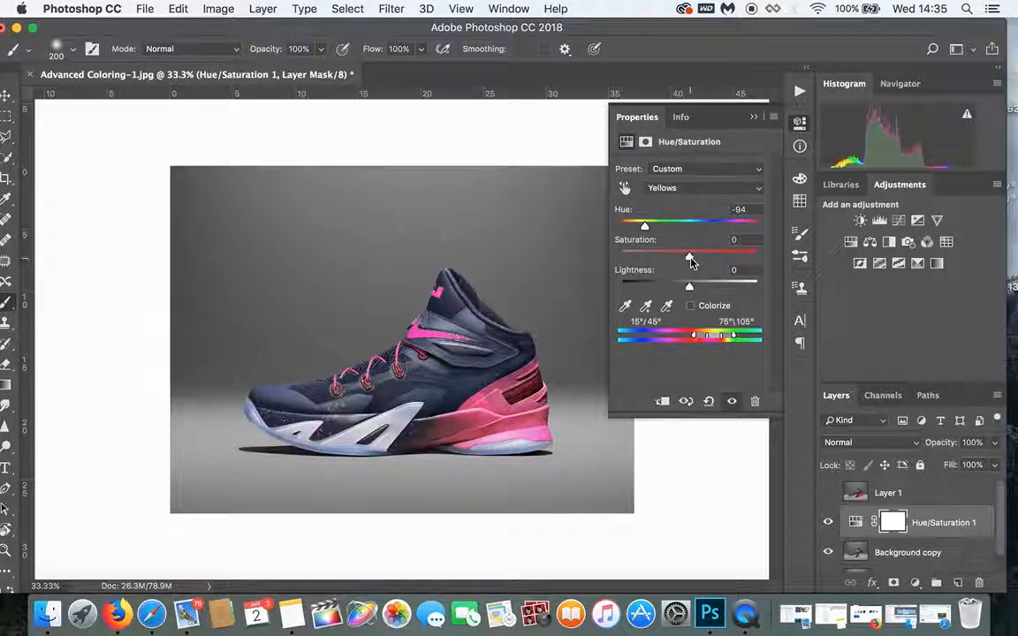
drag(690, 260, 714, 284)
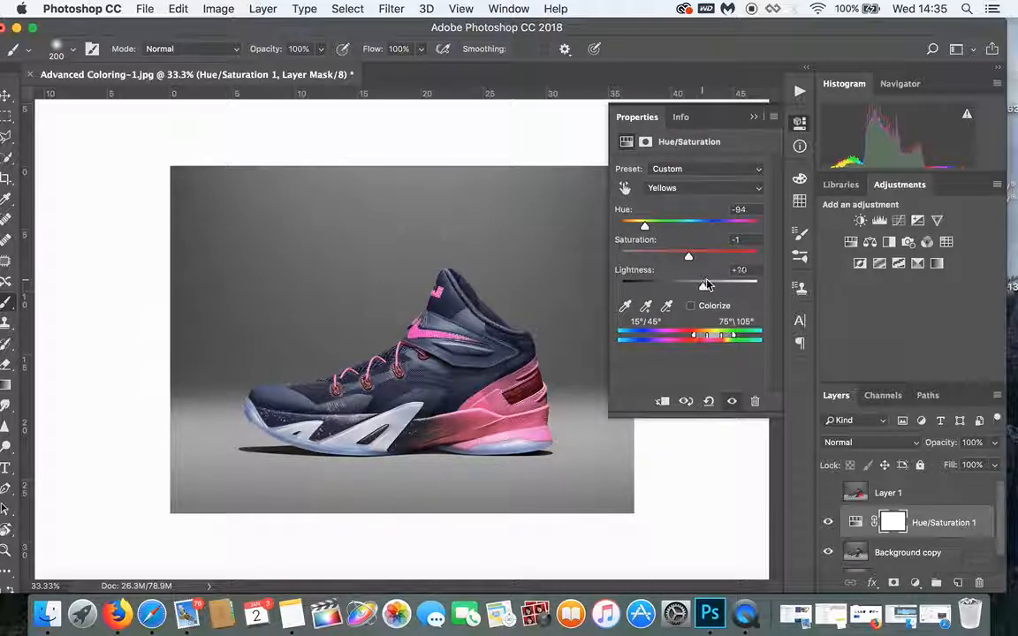
click(753, 117)
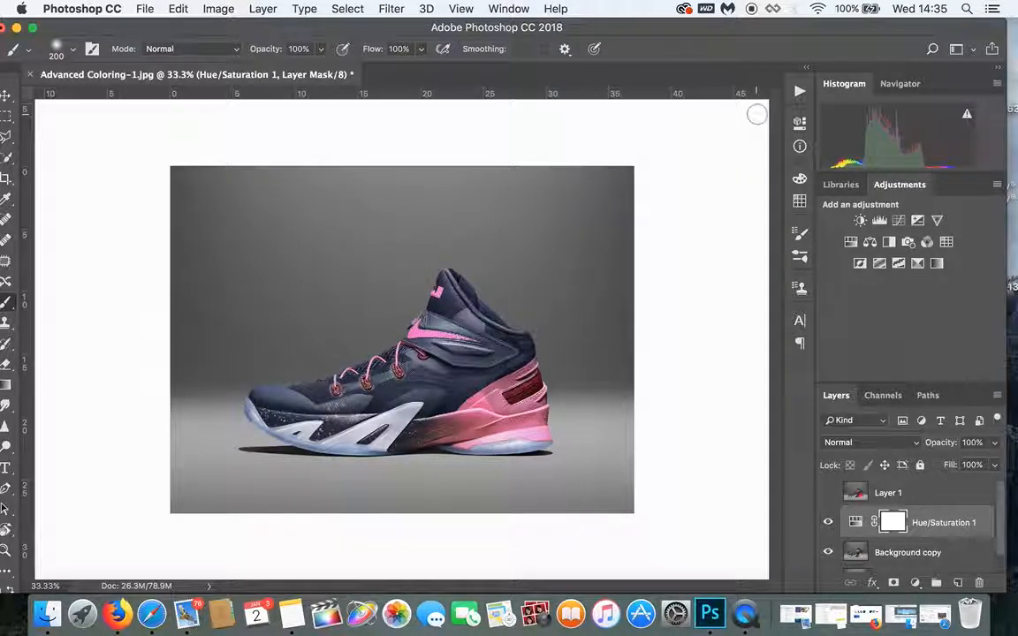